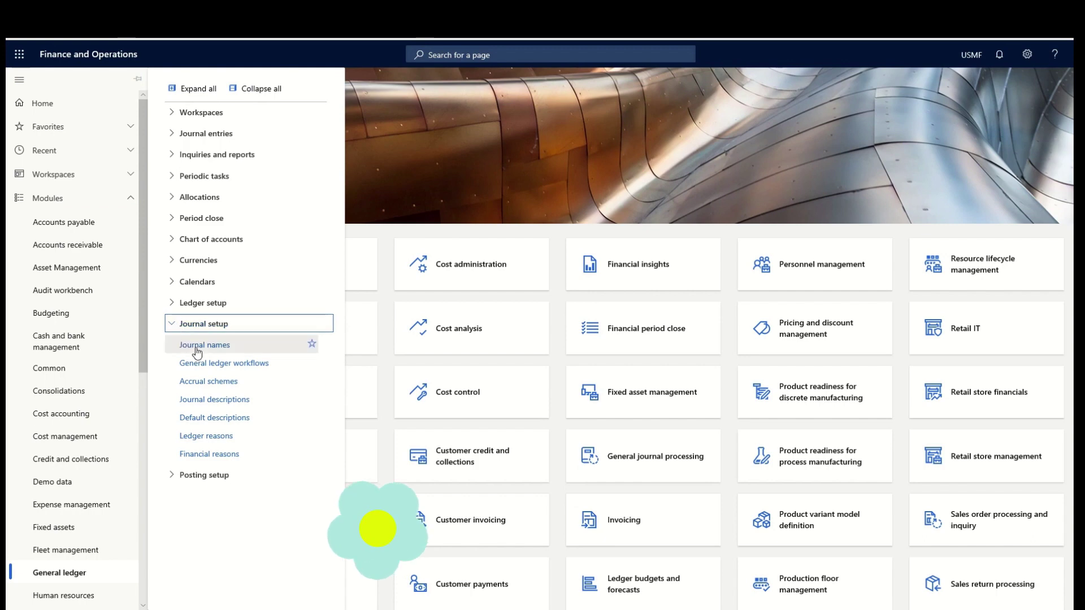
# - Create a new record in the General ledger journal names setup and name it NewJournal
pyautogui.click(205, 345)
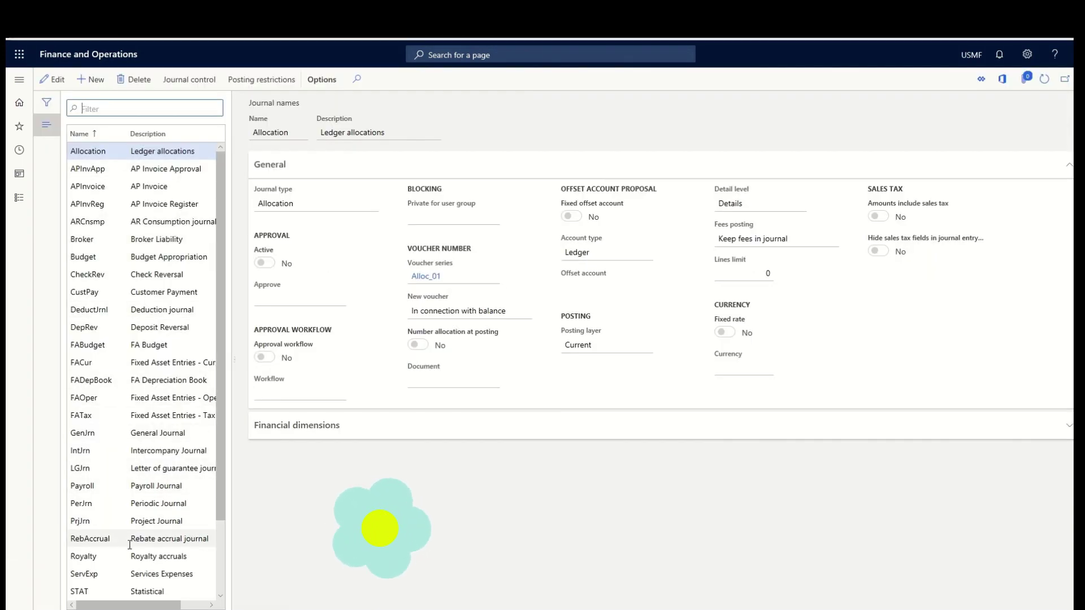
pyautogui.moveTo(216, 233); pyautogui.dragTo(208, 347)
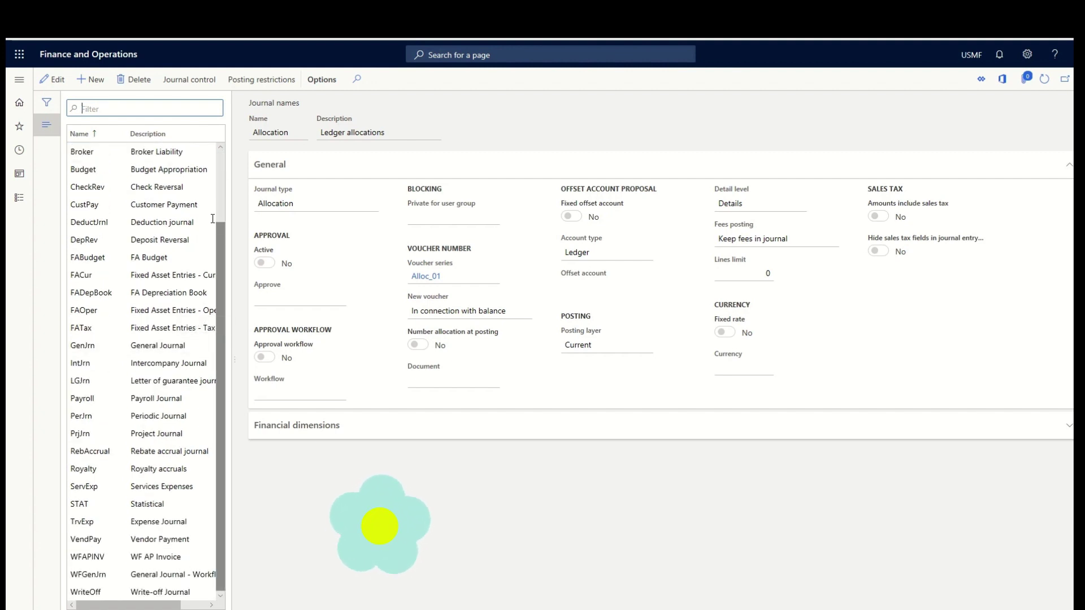
pyautogui.click(96, 80)
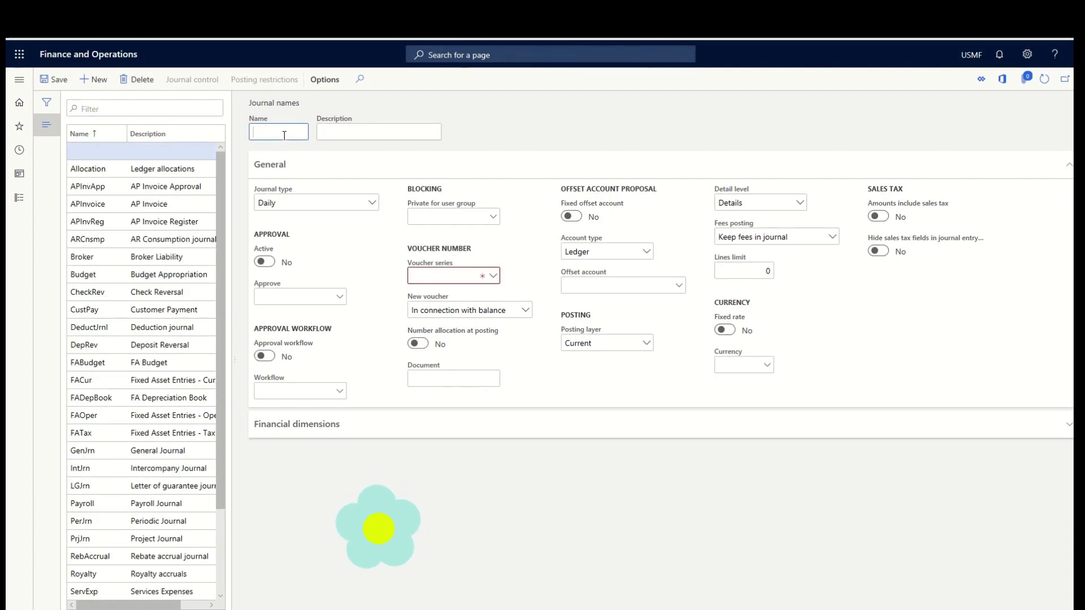
pyautogui.write('N')
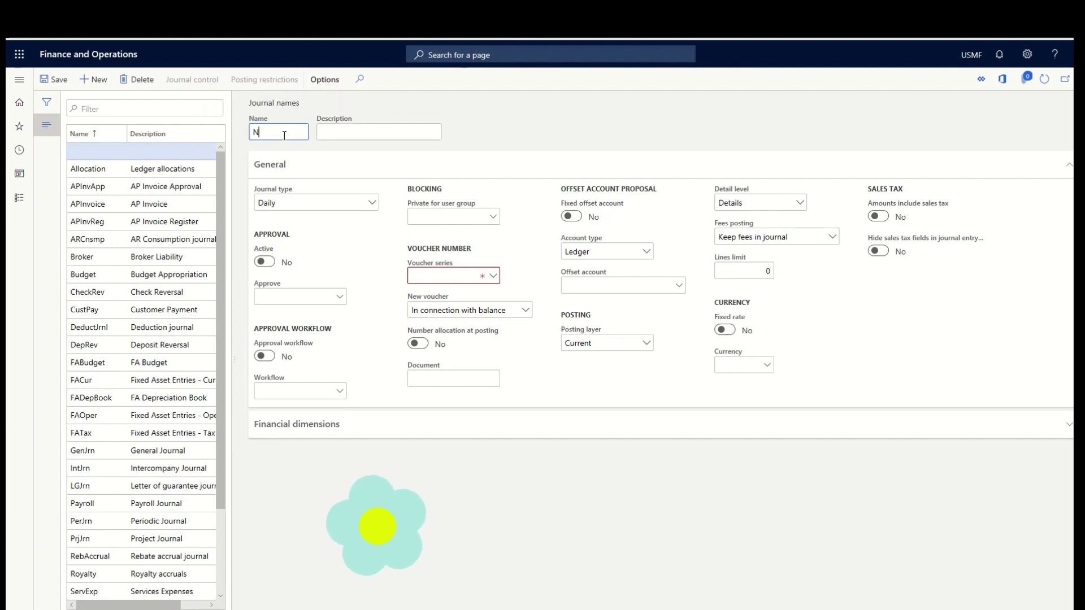
pyautogui.write('EwJournal')
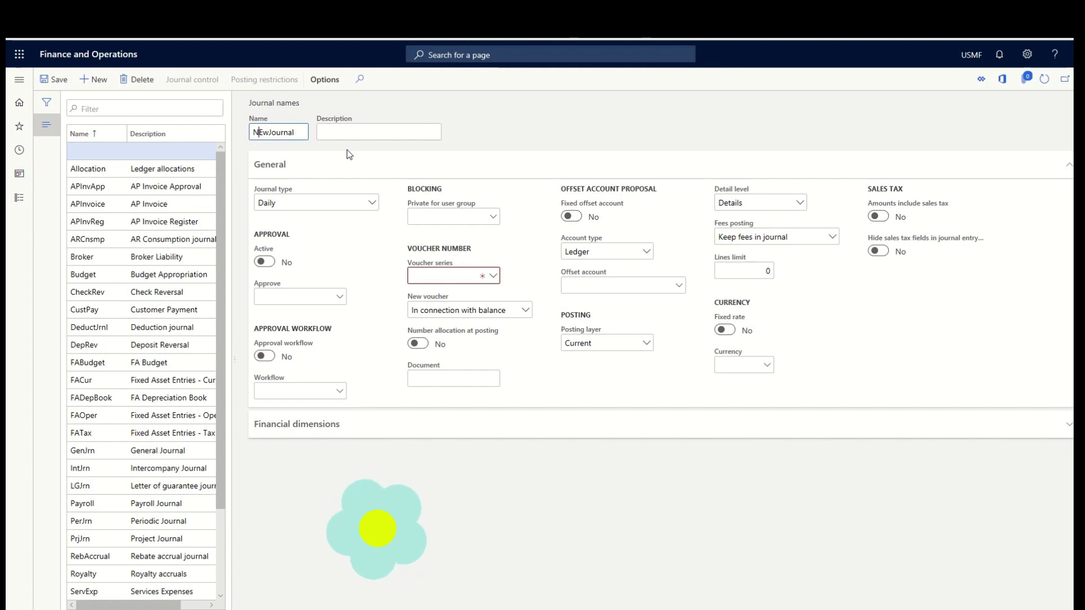
pyautogui.press('Left')
pyautogui.press('Left')
pyautogui.press('Left')
pyautogui.press('Left')
pyautogui.press('Left')
pyautogui.press('Left')
pyautogui.press('Left')
pyautogui.press('Left')
pyautogui.press('BackSpace')
pyautogui.write('e')
# - Enter "New journal" as the description of the NewJournal record
pyautogui.click(367, 128)
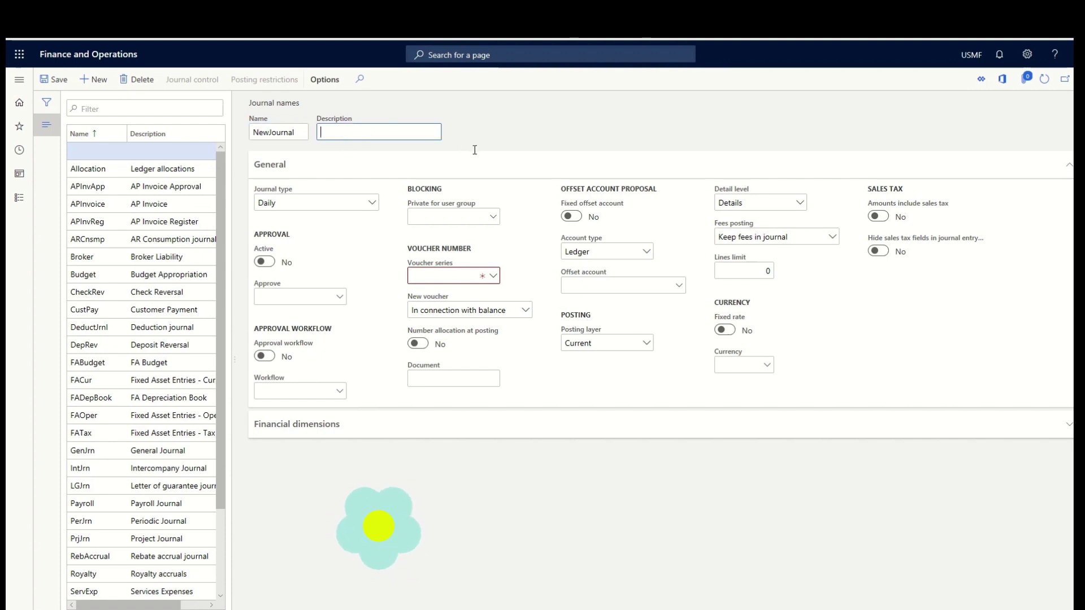
pyautogui.write('Ne')
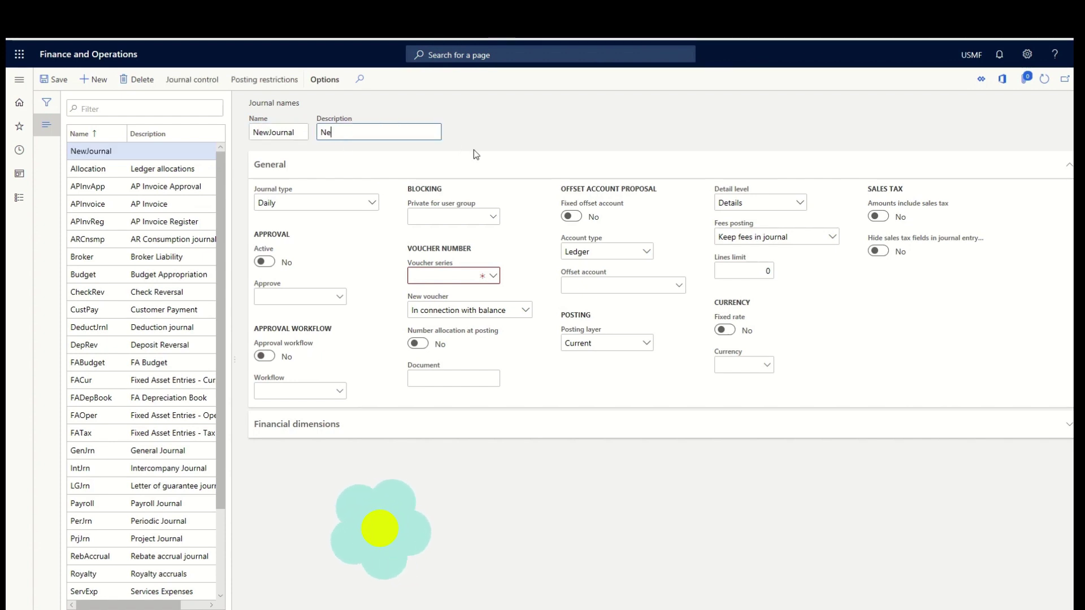
pyautogui.write('w j')
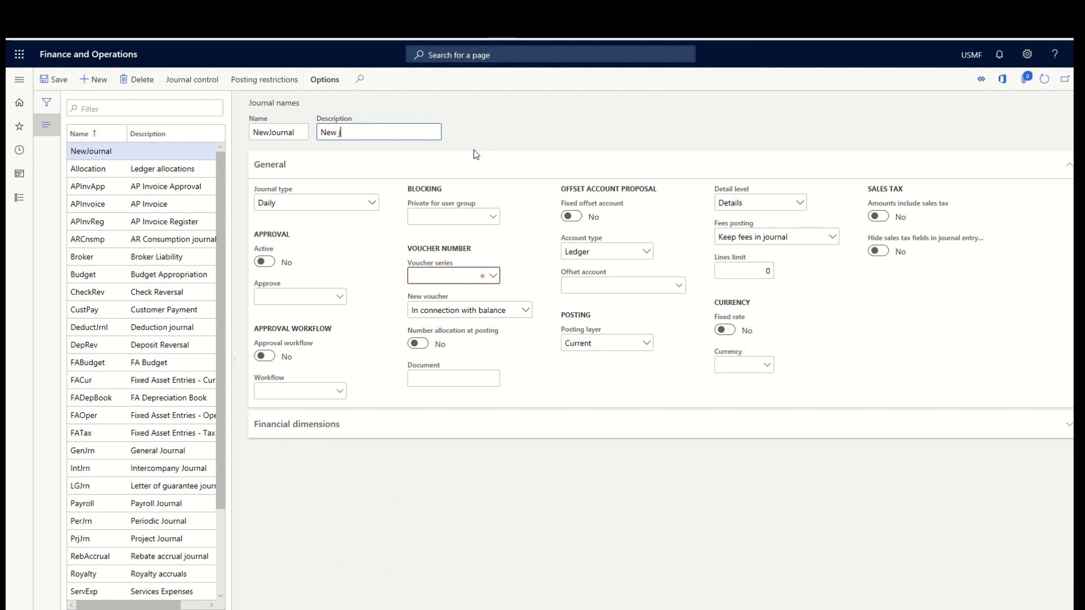
pyautogui.write('ournal')
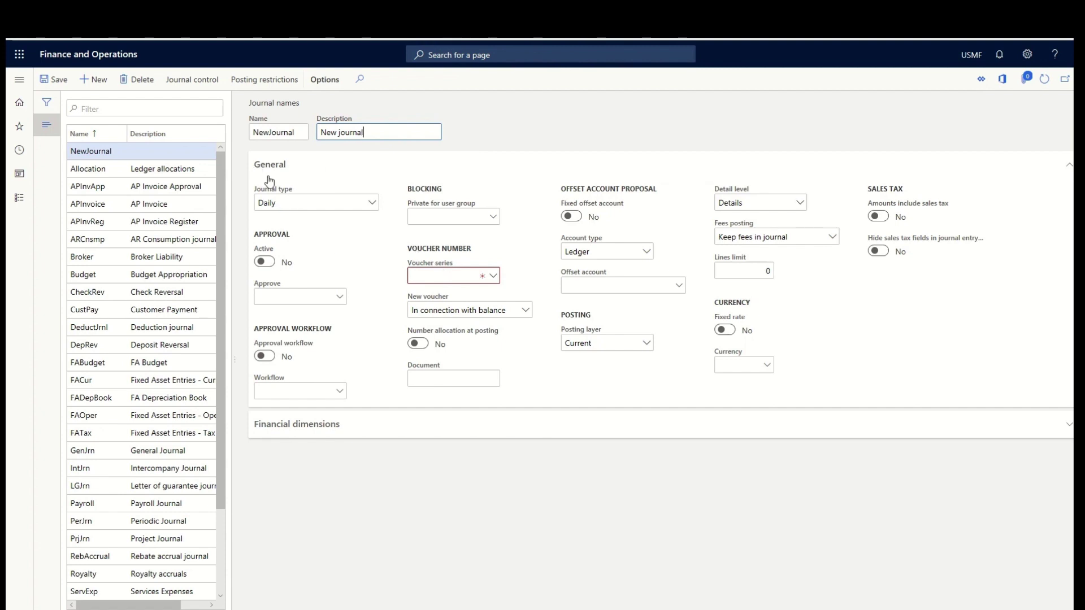
# - Set the journal type of NewJournal to Payroll
pyautogui.click(371, 204)
pyautogui.click(392, 221)
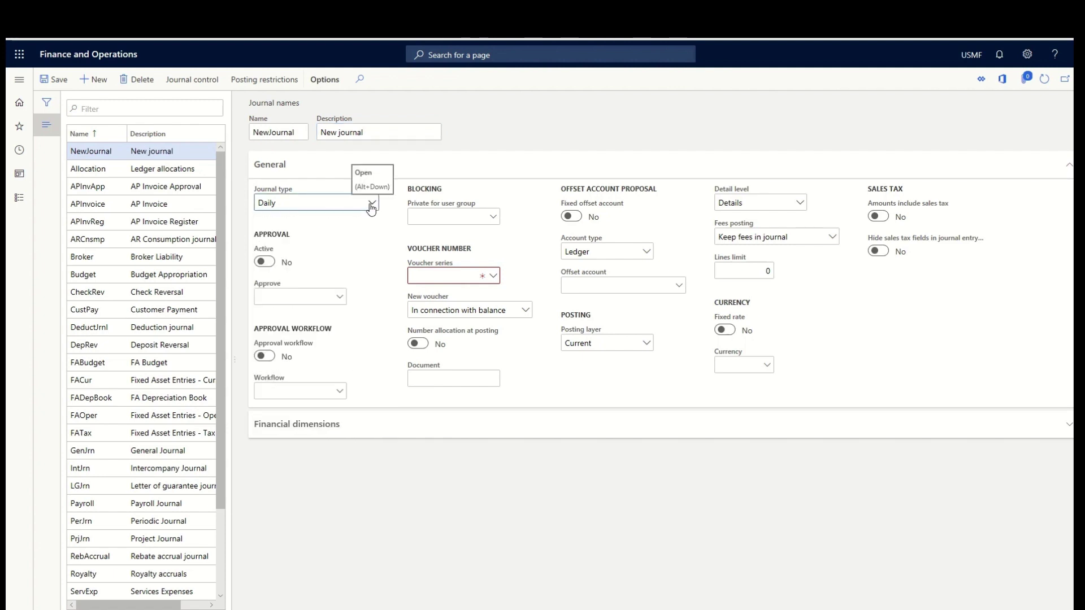
pyautogui.click(371, 205)
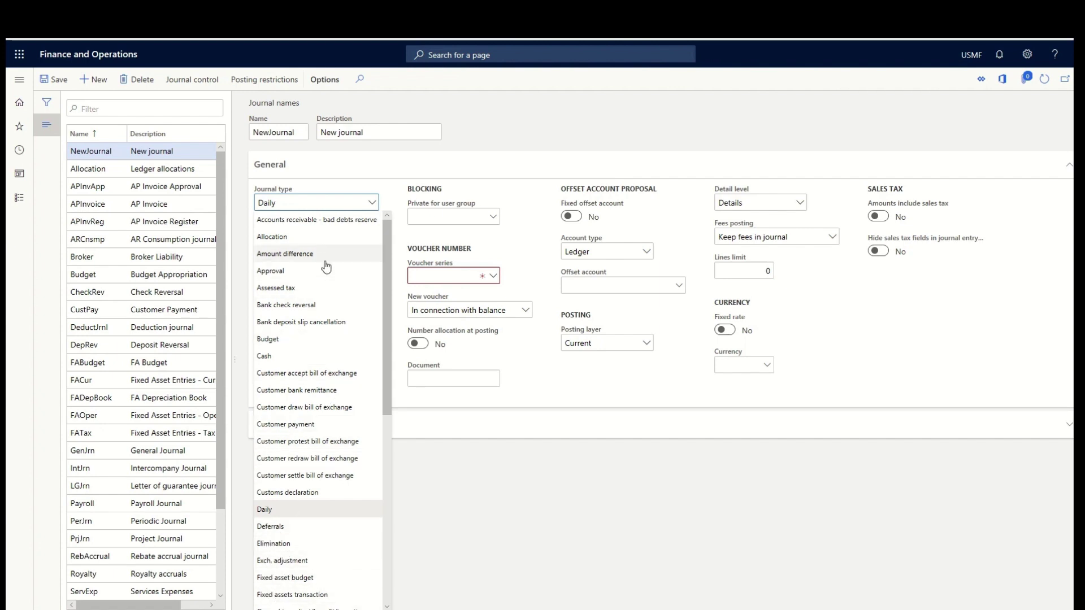
pyautogui.moveTo(387, 249); pyautogui.dragTo(389, 338)
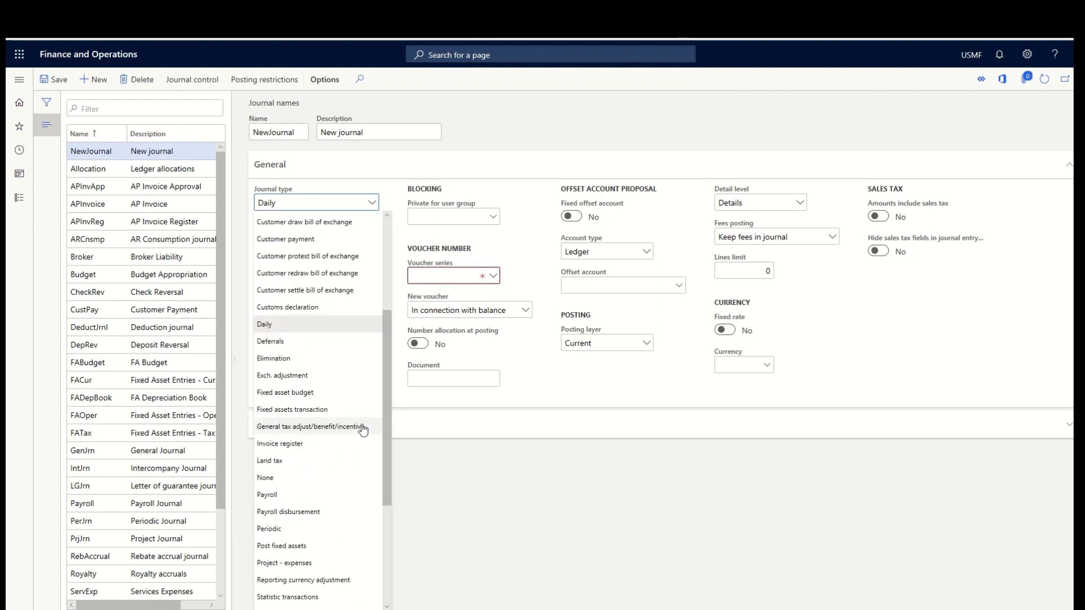
pyautogui.click(350, 497)
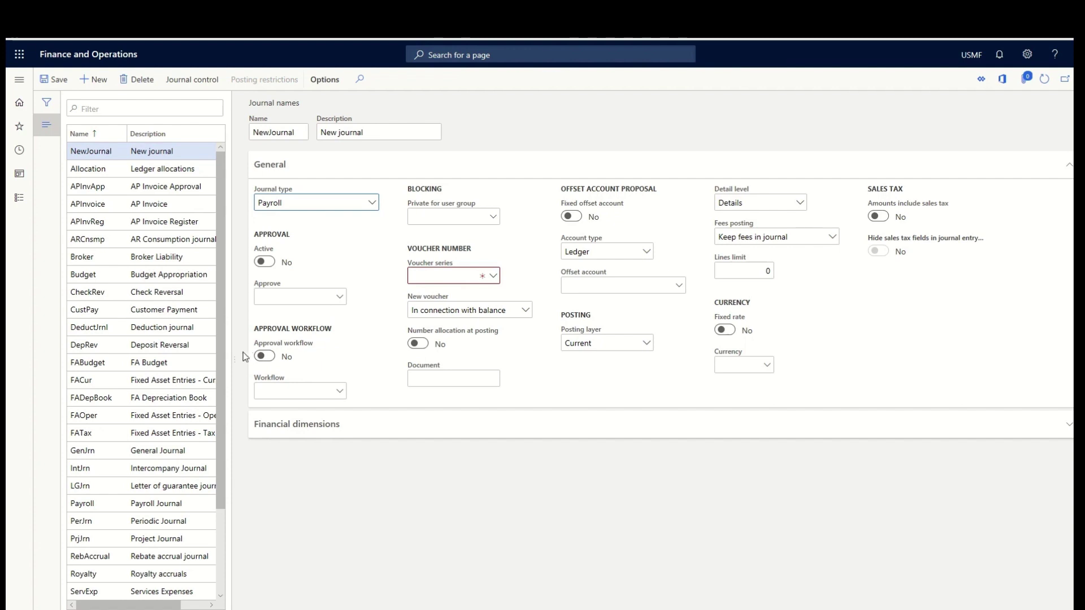
# - Try to turn on the approval workflow for NewJournal and choose a workflow for it
pyautogui.click(267, 356)
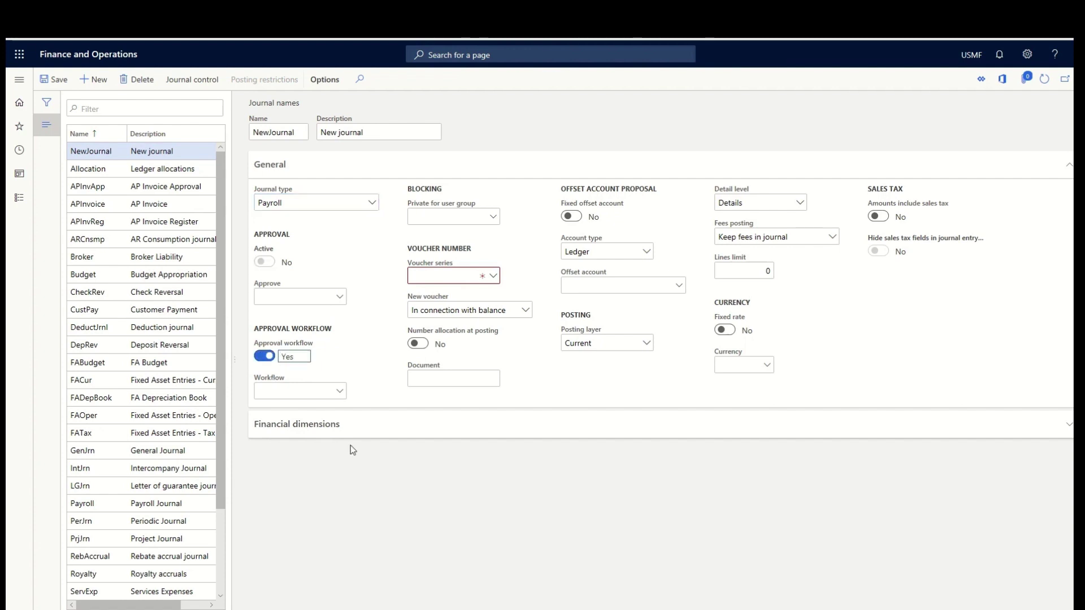
pyautogui.click(341, 394)
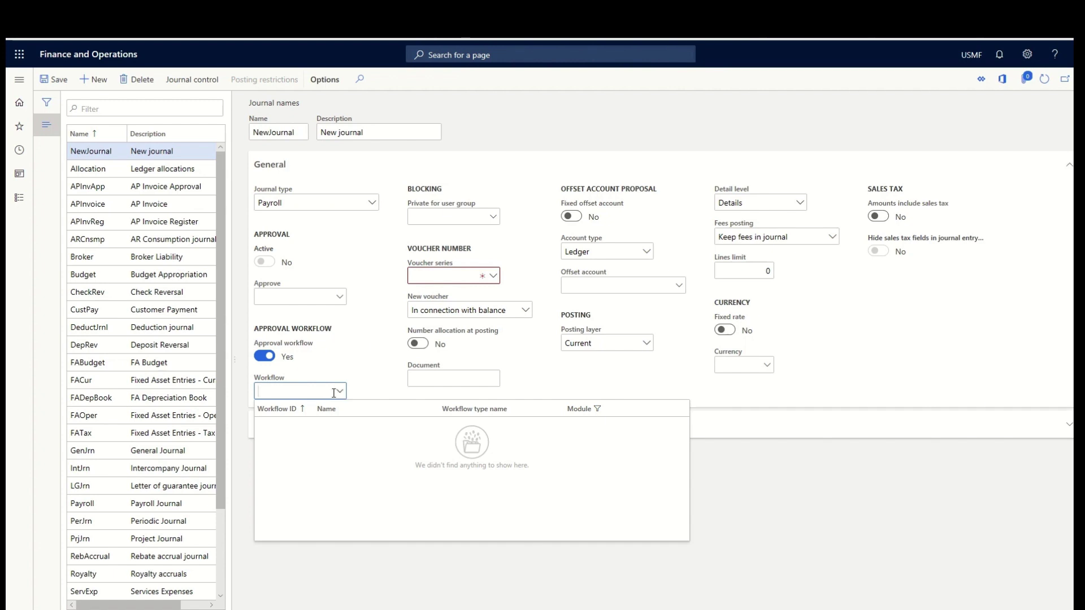
pyautogui.click(341, 390)
pyautogui.click(268, 362)
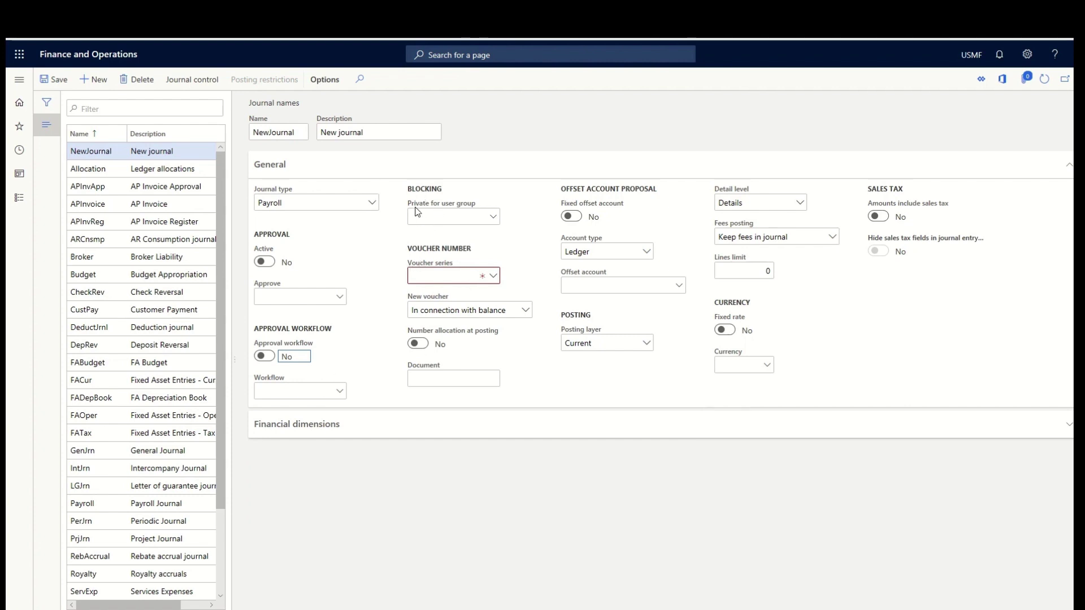
# - Look through the user groups to which the journal can be made private
pyautogui.click(492, 218)
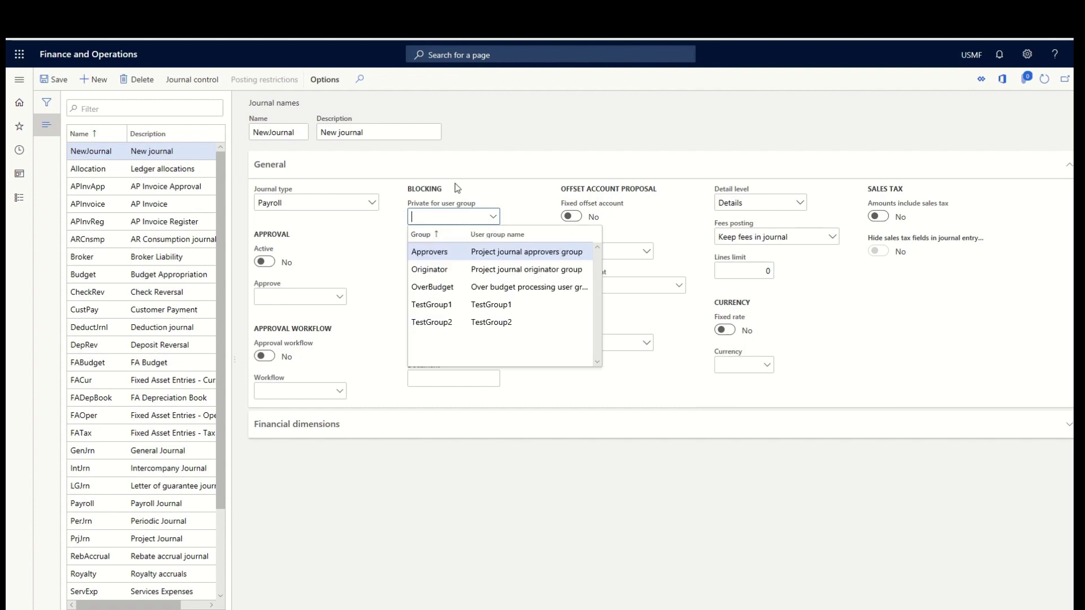
pyautogui.click(493, 163)
pyautogui.click(493, 164)
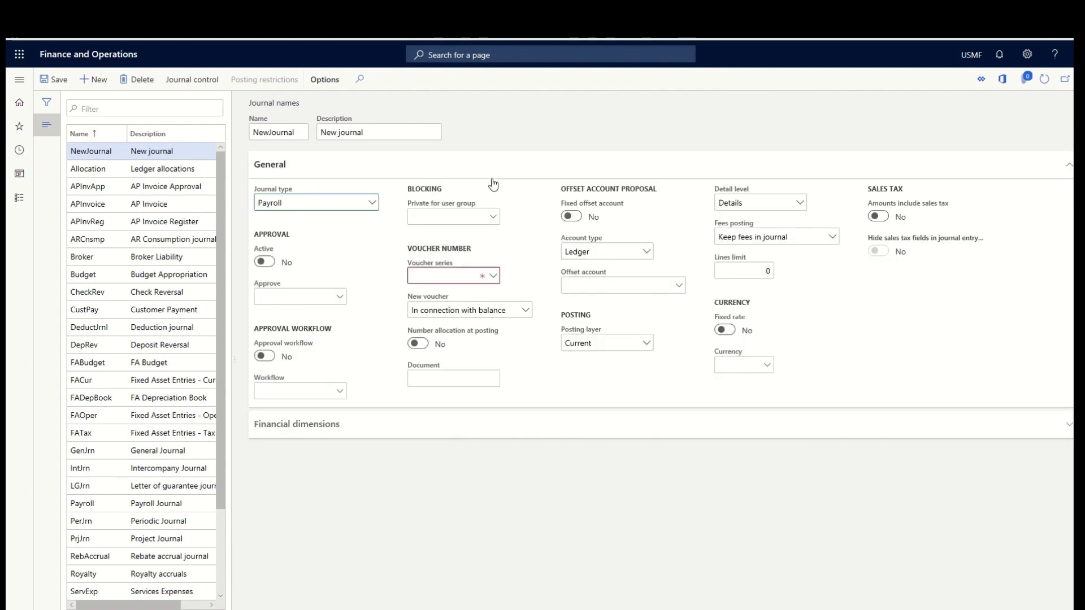
# - Assign the number sequence Acco_1663 as the voucher series for NewJournal
pyautogui.click(494, 281)
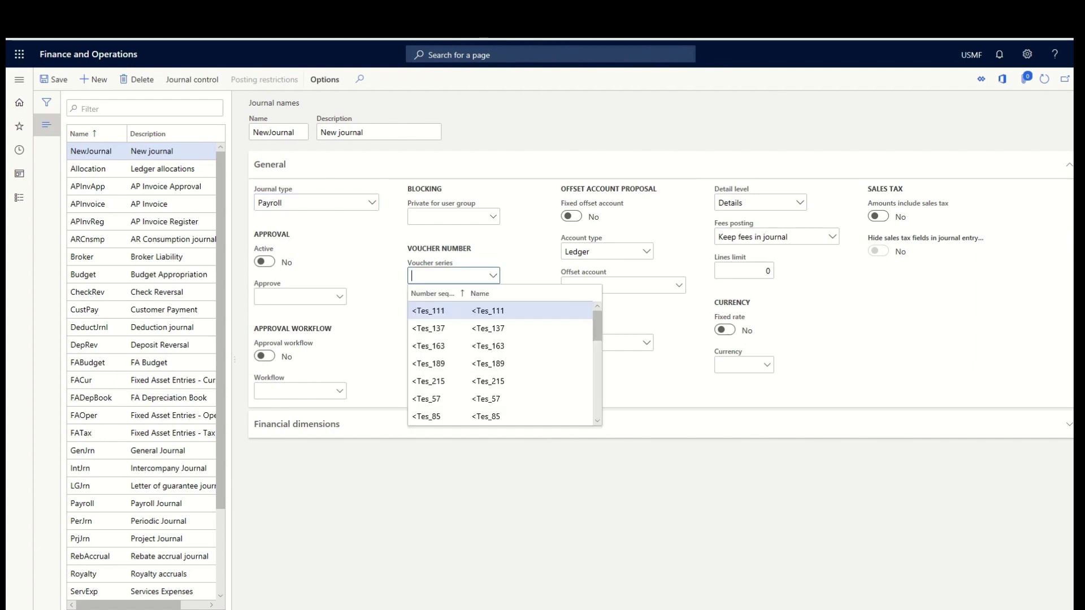
pyautogui.press('Escape')
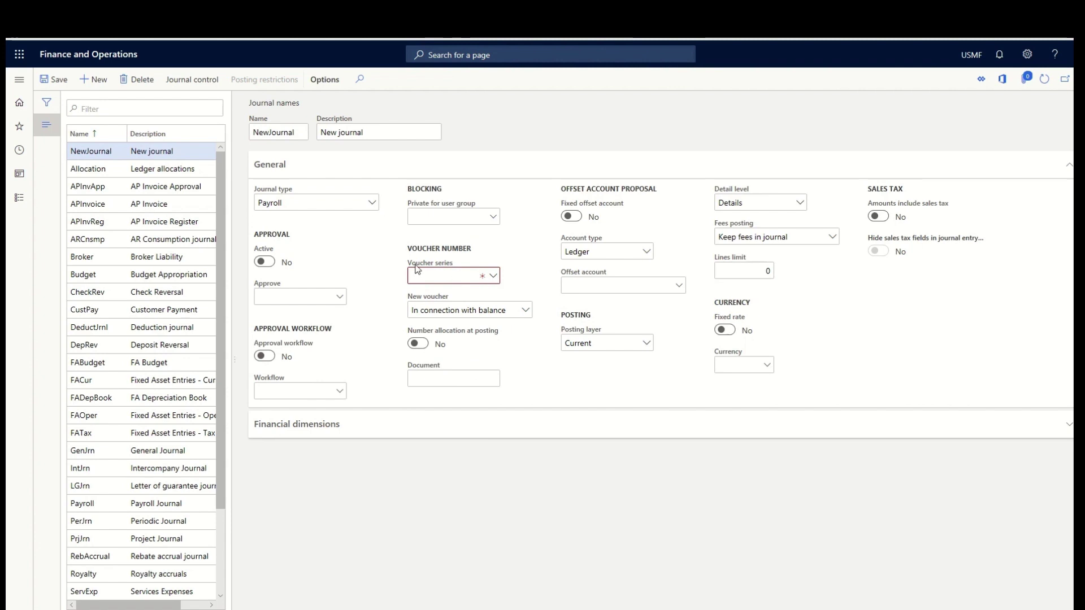
pyautogui.click(495, 281)
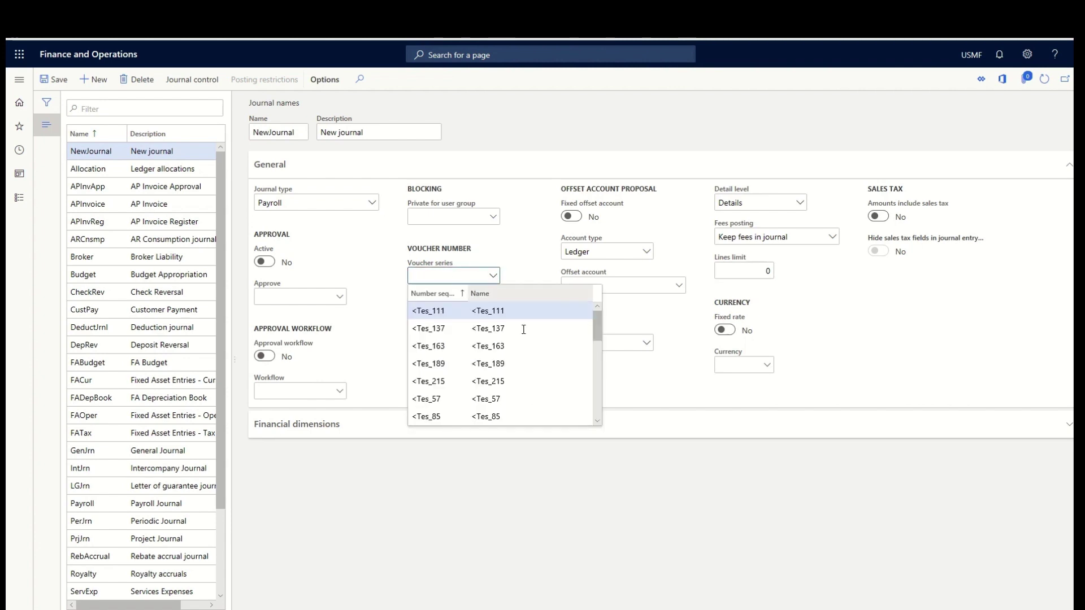
pyautogui.moveTo(600, 324); pyautogui.dragTo(601, 378)
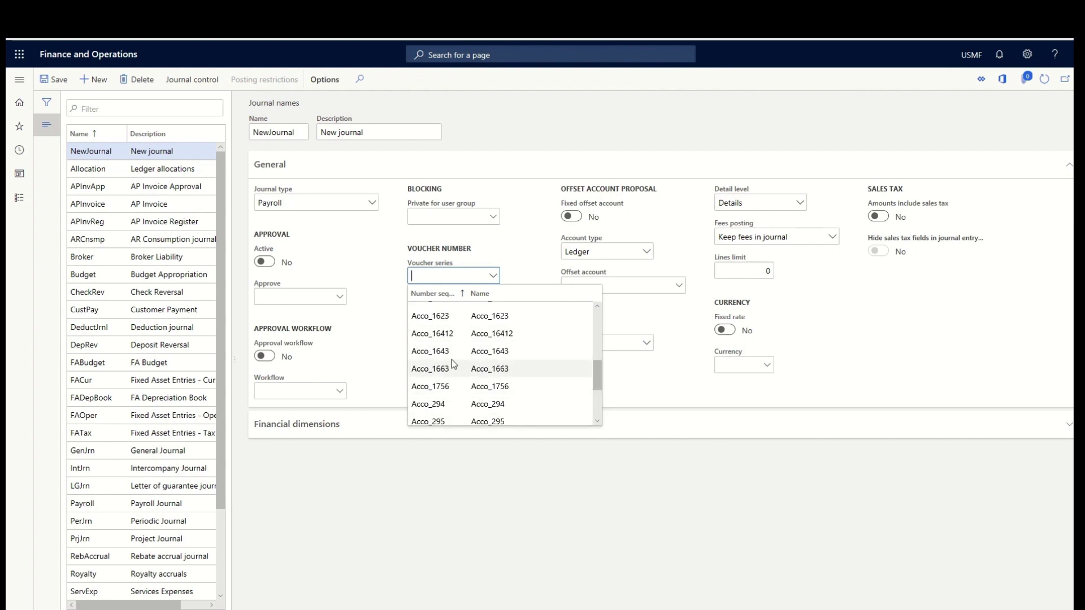
pyautogui.click(501, 367)
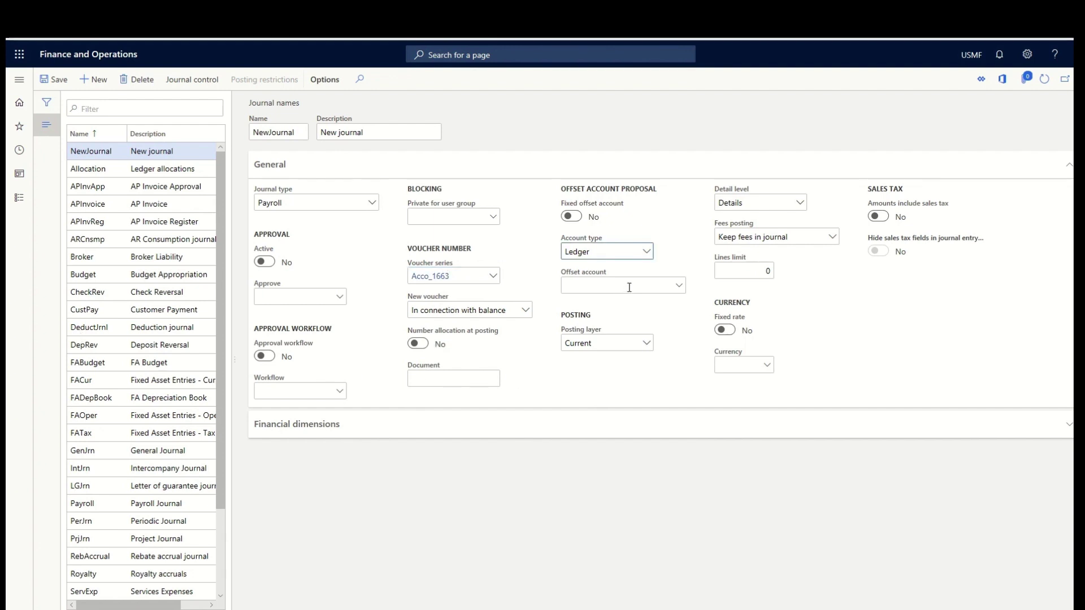
# - Review the available options for the offset account type and the posting layer
pyautogui.click(649, 252)
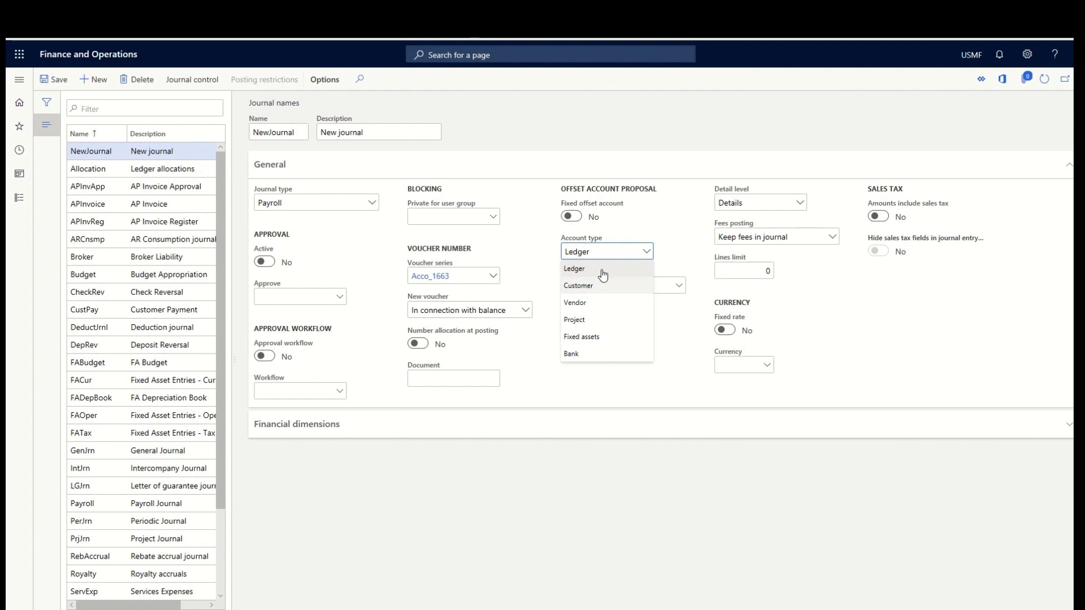
pyautogui.click(649, 253)
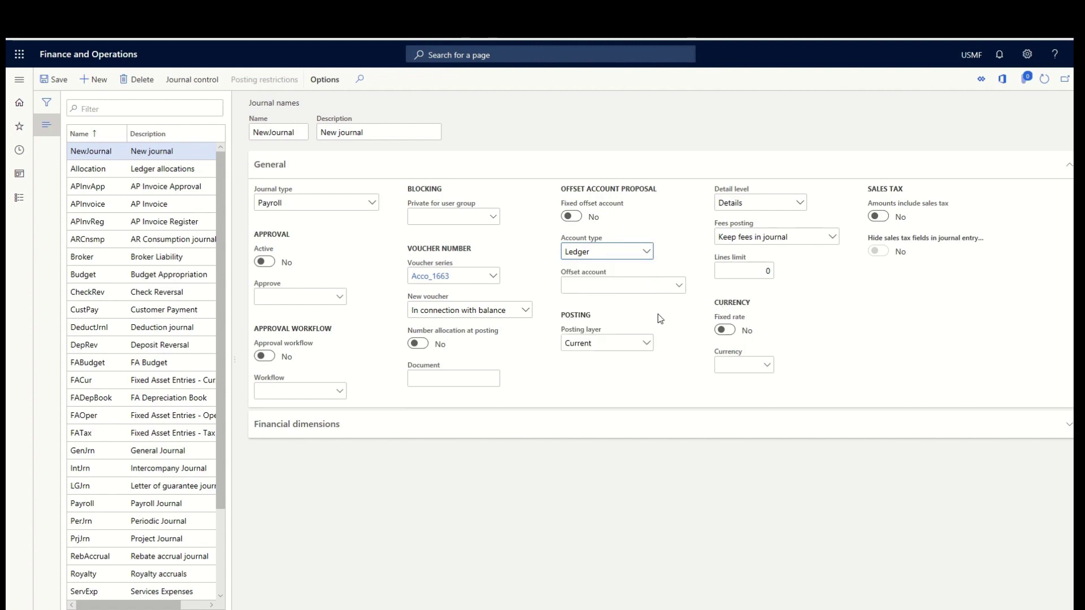
pyautogui.click(648, 346)
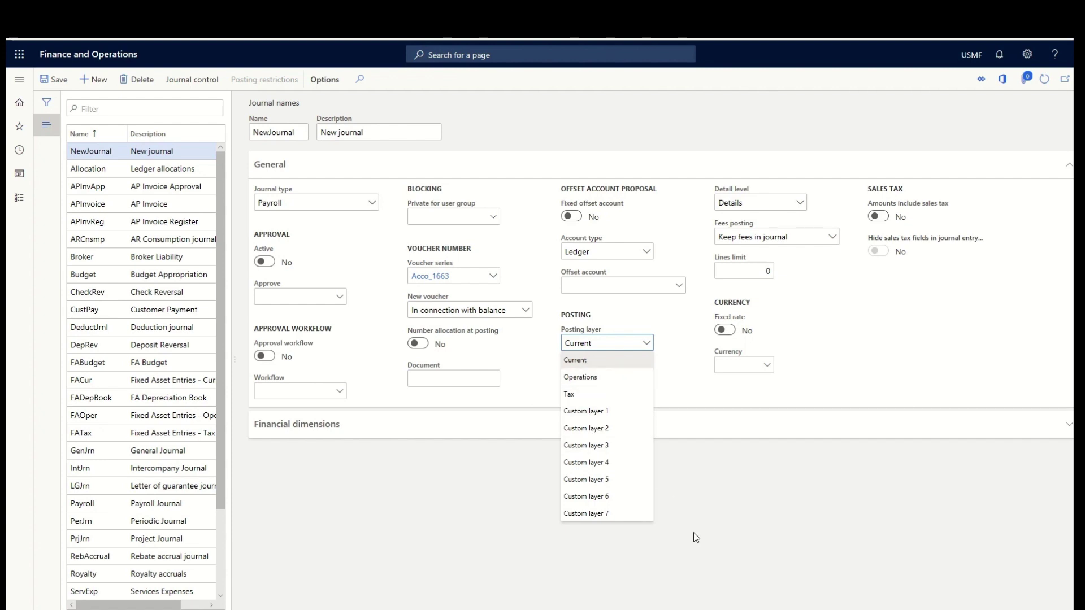
pyautogui.click(647, 344)
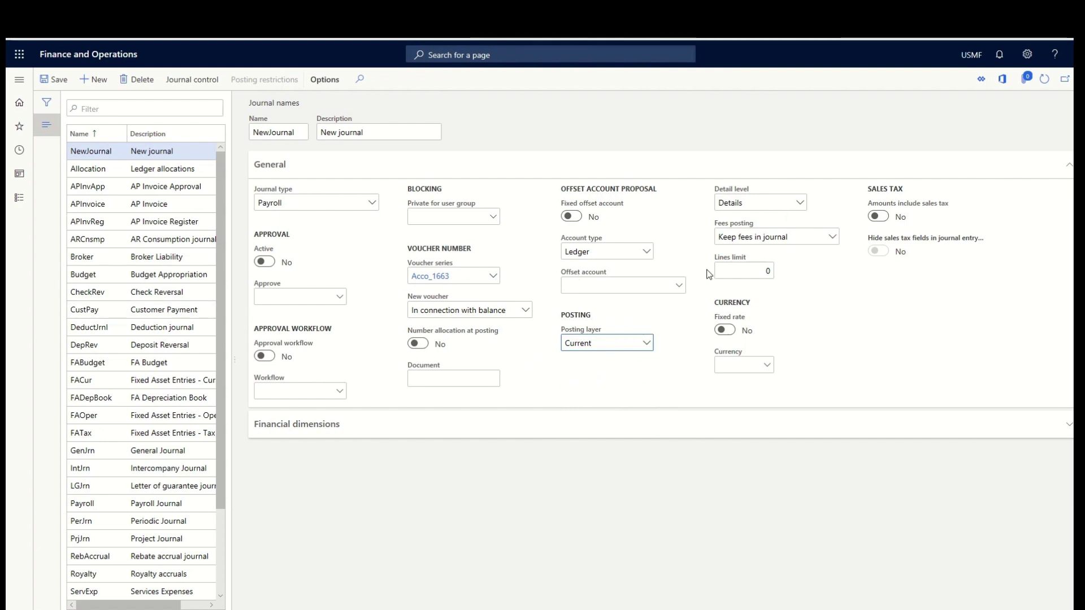
# - Examine the detail level options and the explanation of how they affect posting journal lines
pyautogui.moveTo(790, 207)
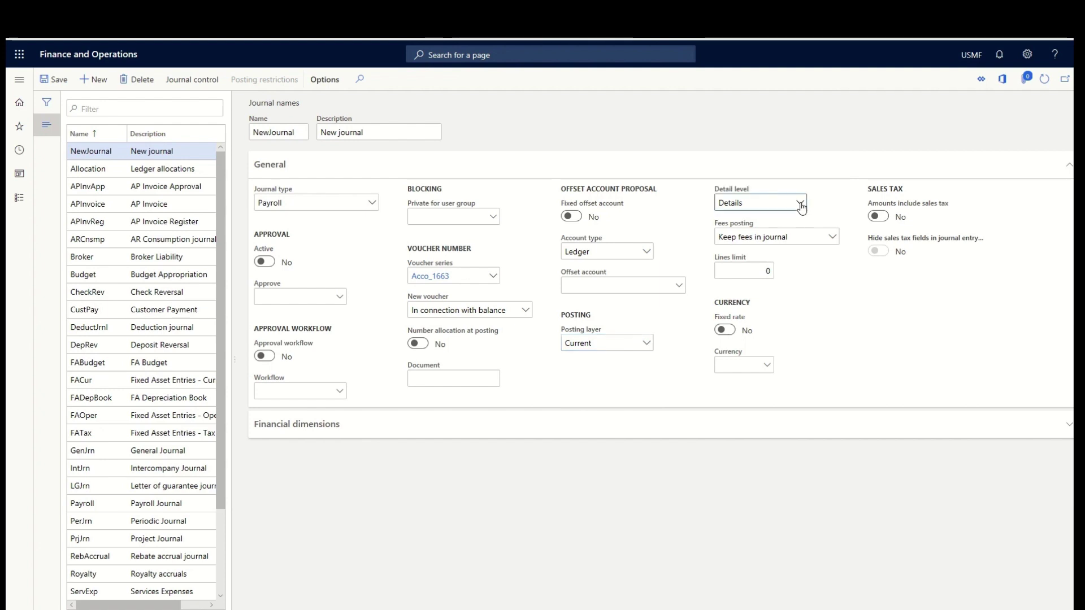
pyautogui.click(800, 204)
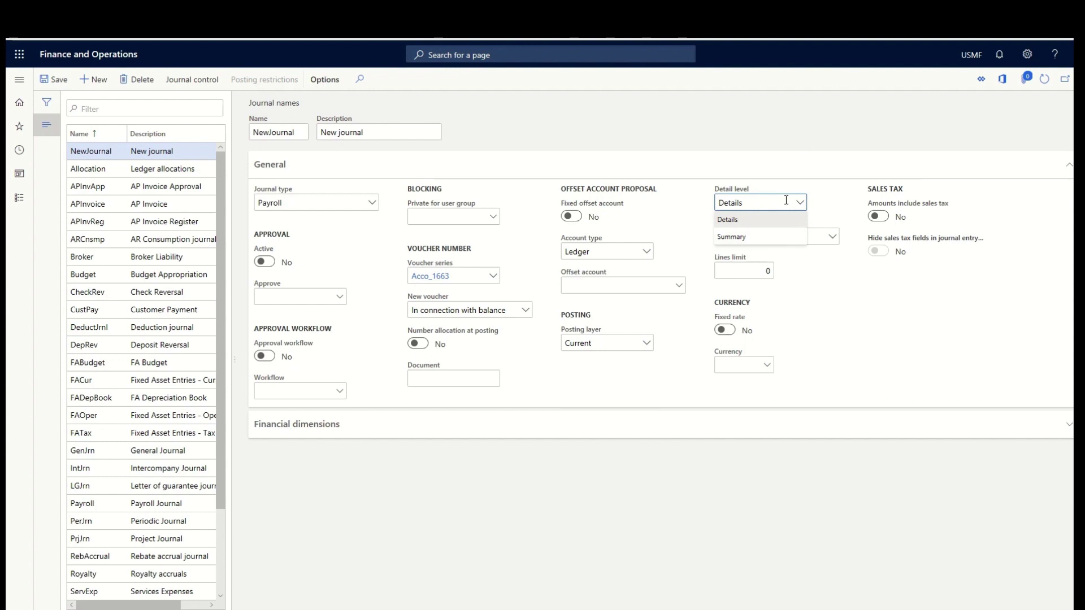
pyautogui.moveTo(786, 200)
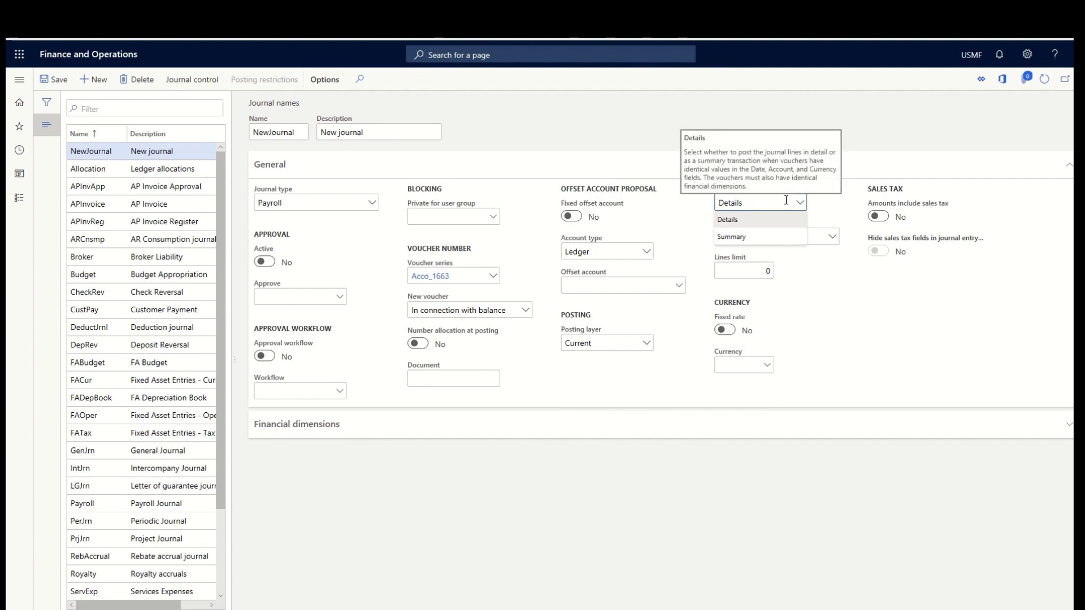
pyautogui.click(816, 299)
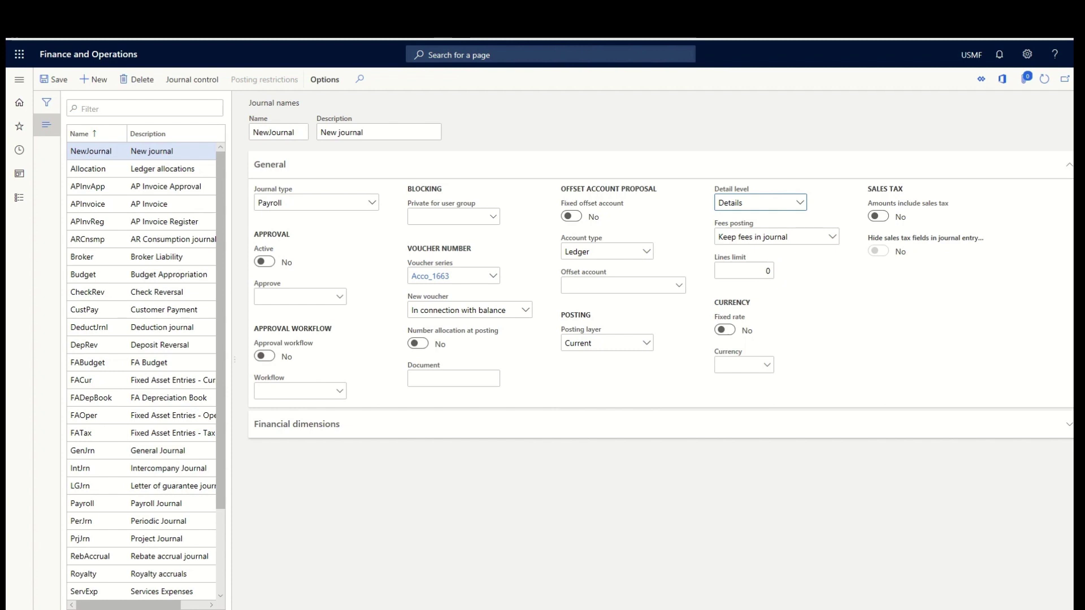
# - Set the journal's currency to USD and save the NewJournal record
pyautogui.click(741, 366)
pyautogui.write('US')
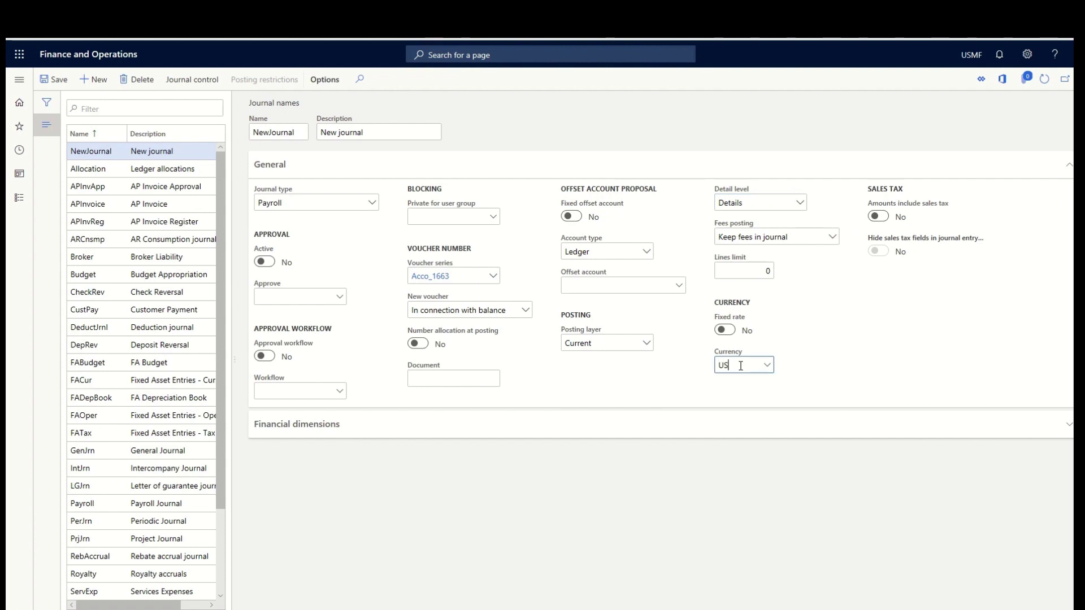
pyautogui.write('D')
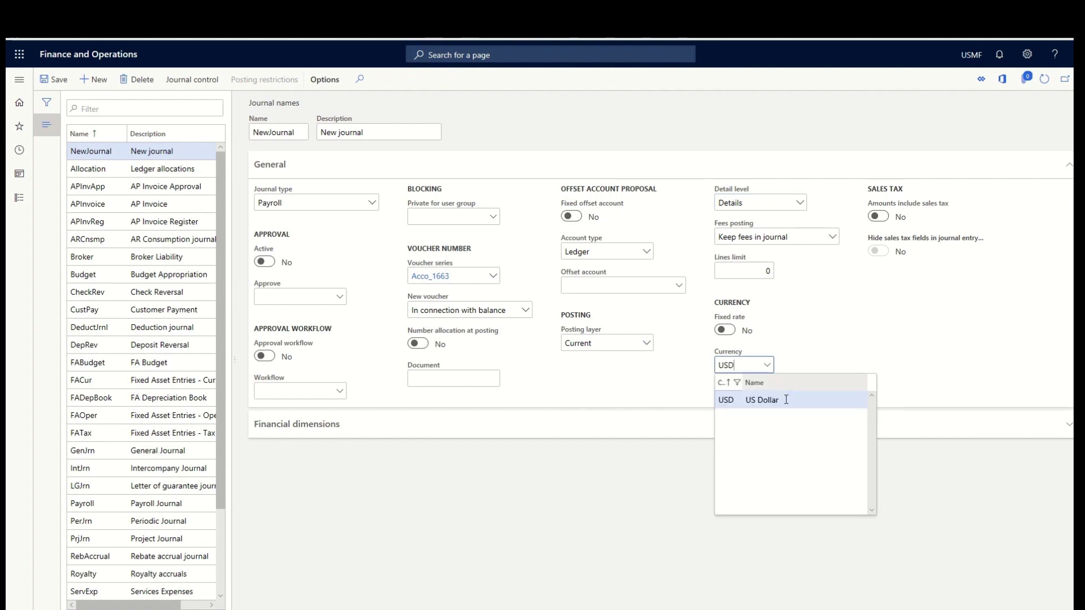
pyautogui.click(781, 402)
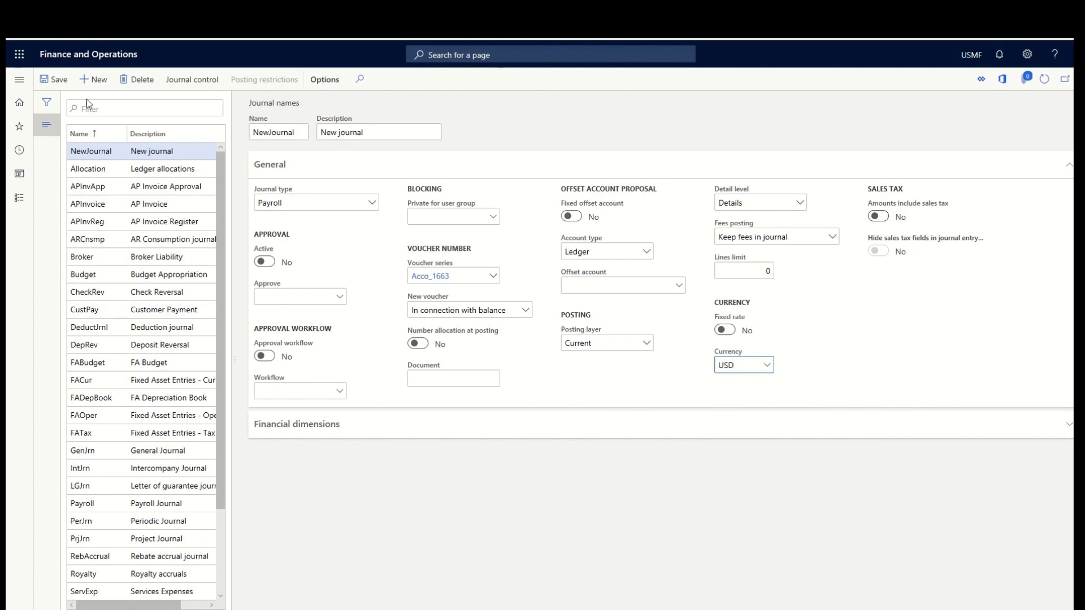
pyautogui.click(54, 80)
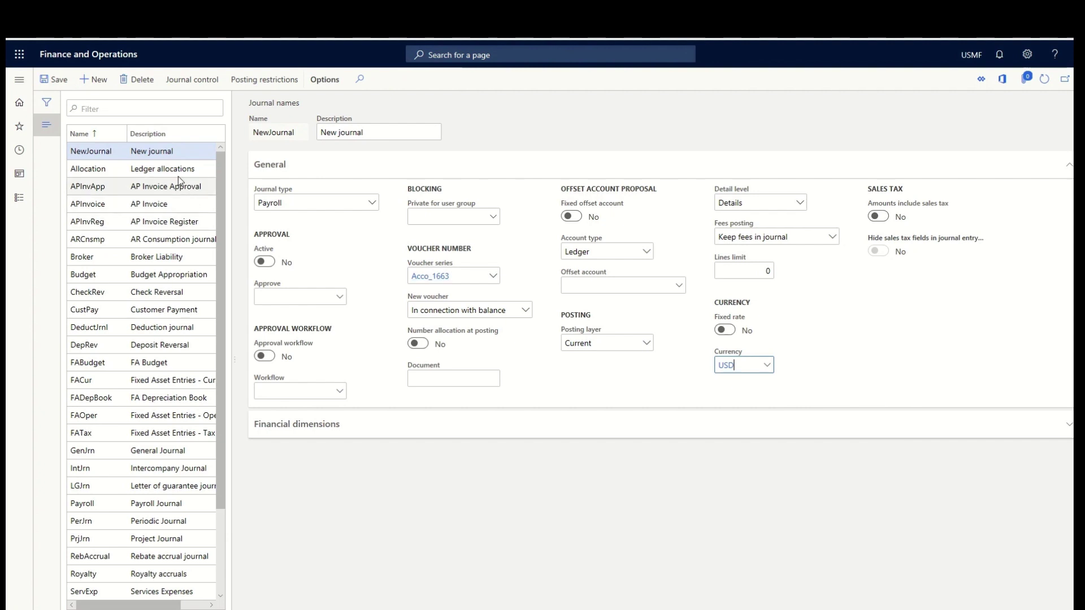
# - Examine NewJournal's journal control settings for allowed account types and valid segment values, and return to the journal names
pyautogui.click(285, 84)
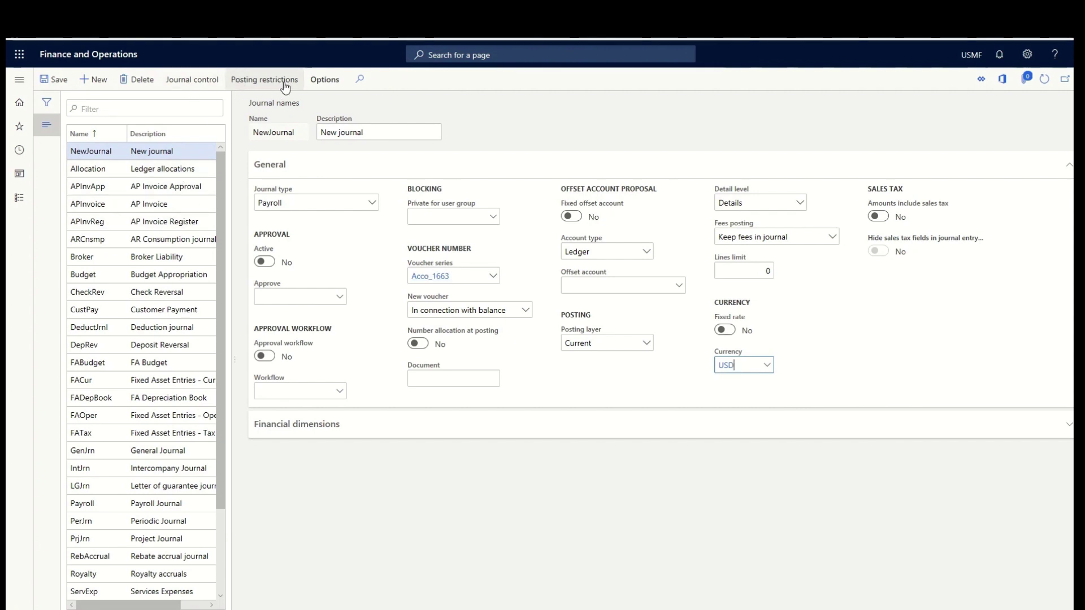
pyautogui.click(195, 81)
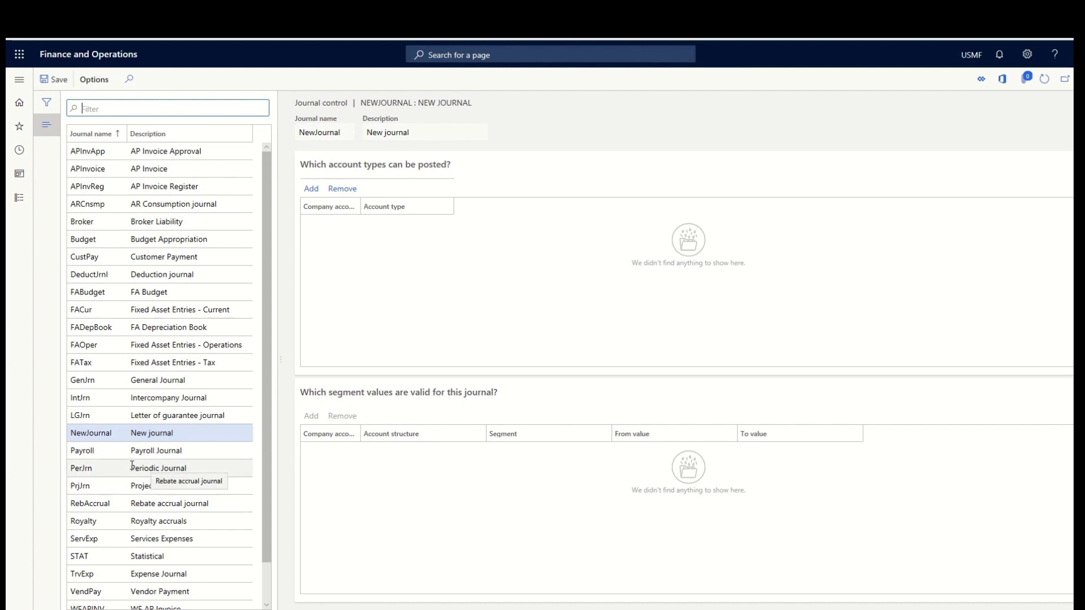
pyautogui.click(189, 433)
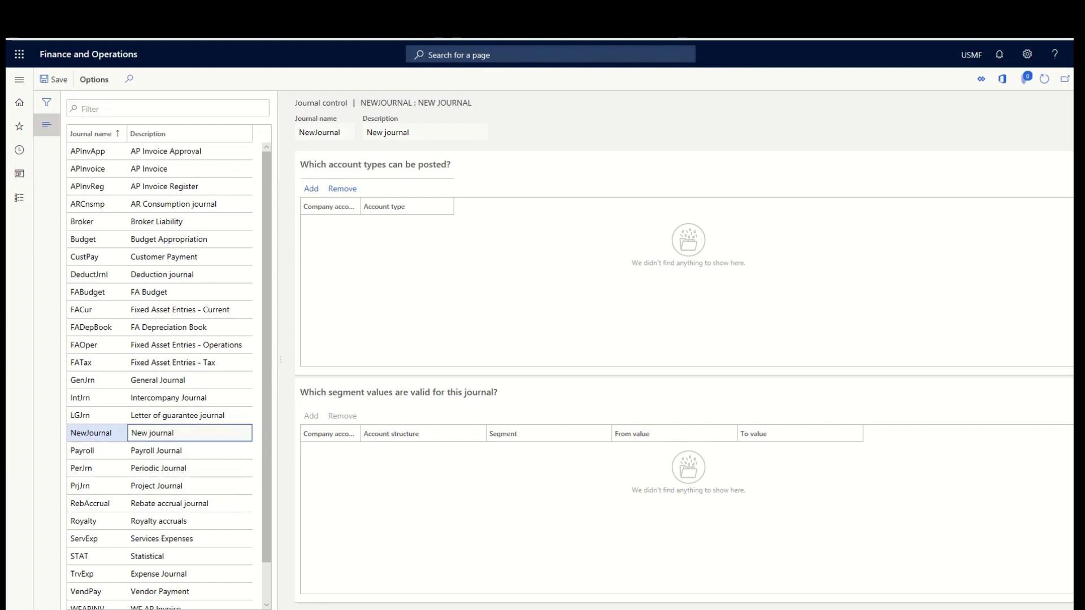
pyautogui.press('Escape')
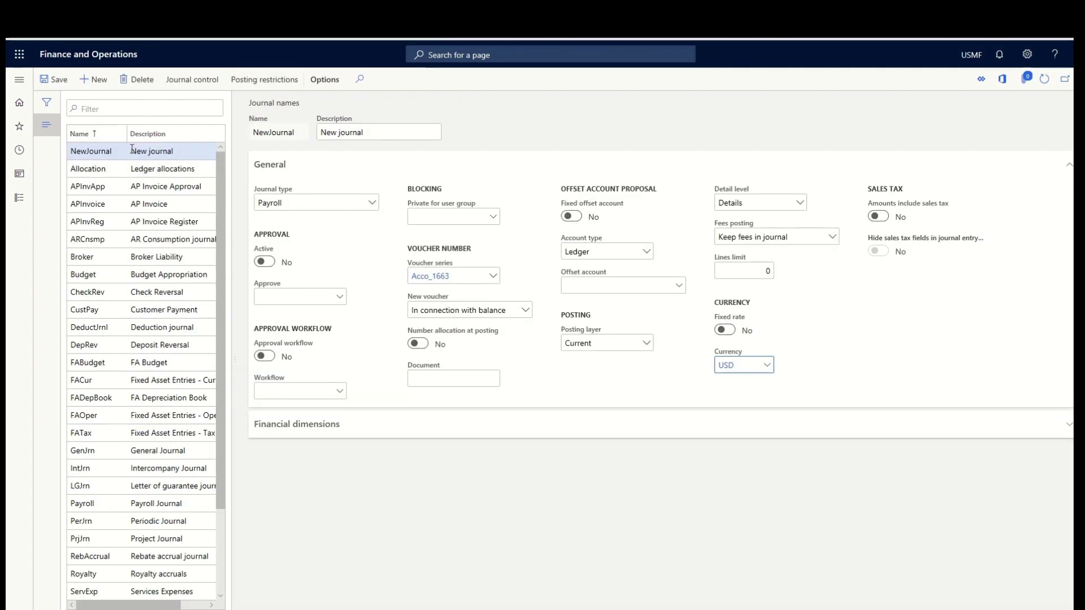
# - Review the user group and user options in NewJournal's posting restrictions, and apply No posting restrictions, accepting the removal for all users
pyautogui.click(243, 82)
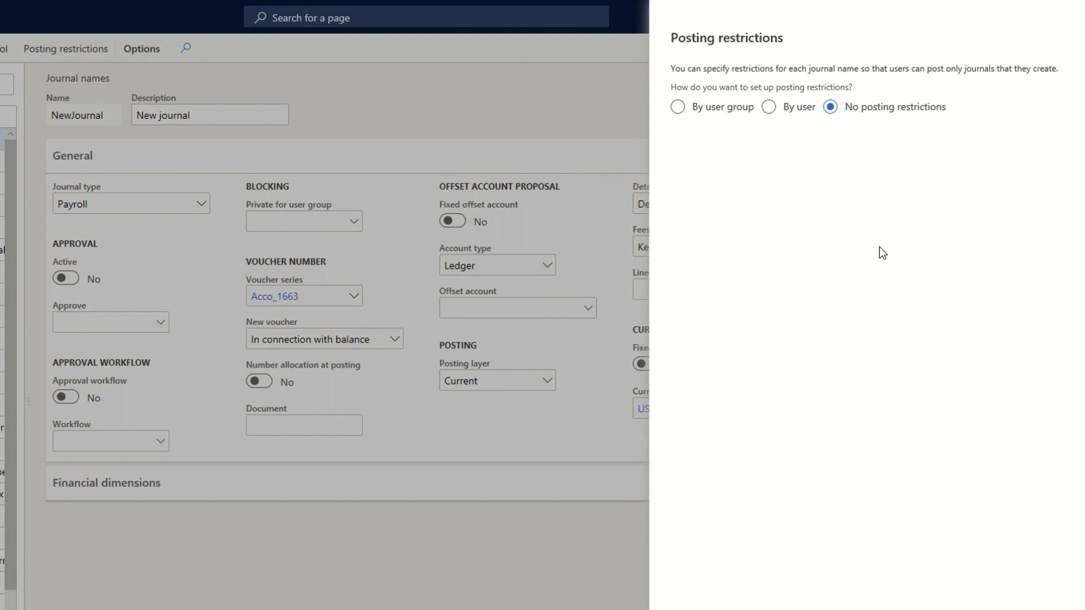
pyautogui.click(684, 107)
pyautogui.click(775, 111)
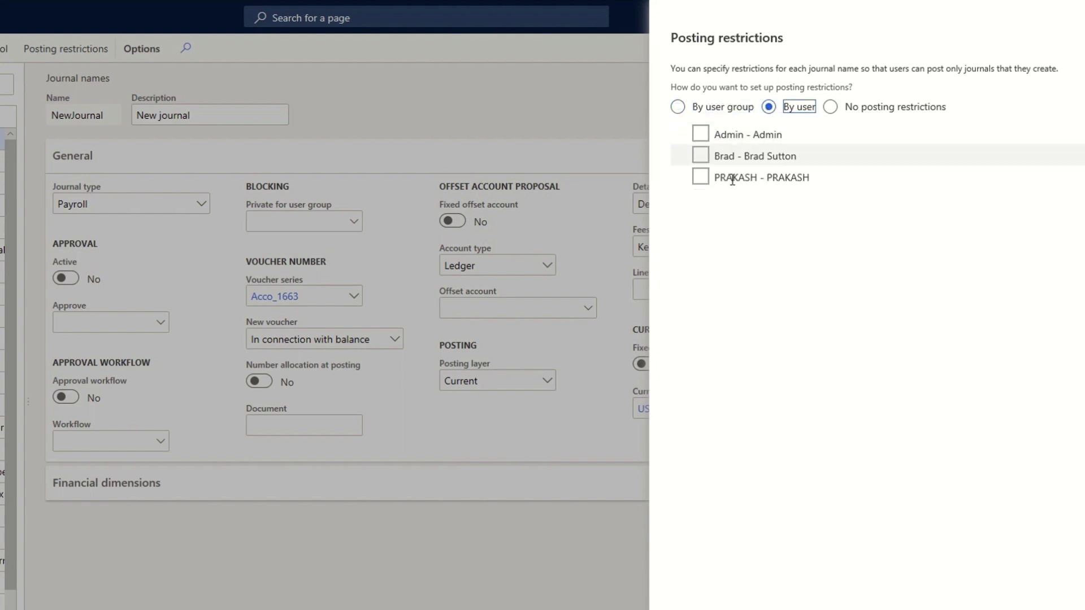
pyautogui.click(841, 107)
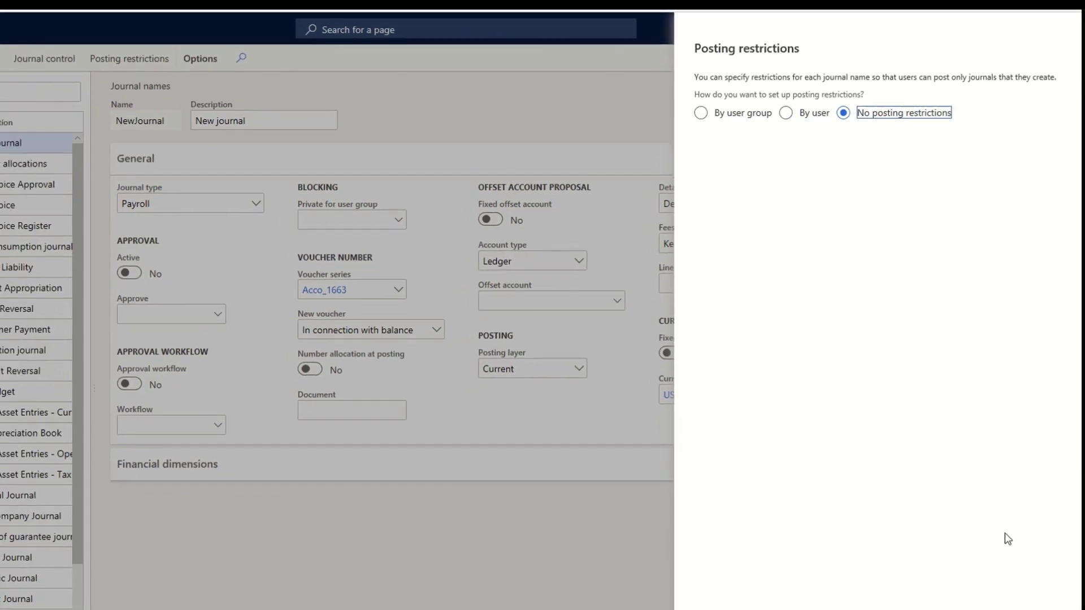
pyautogui.click(1026, 583)
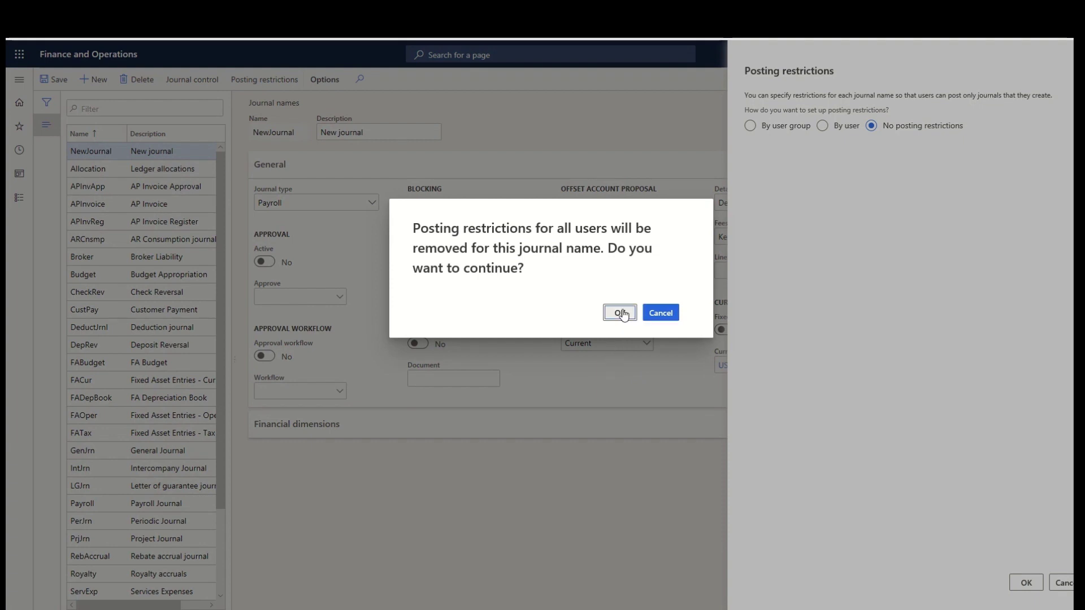
pyautogui.click(621, 313)
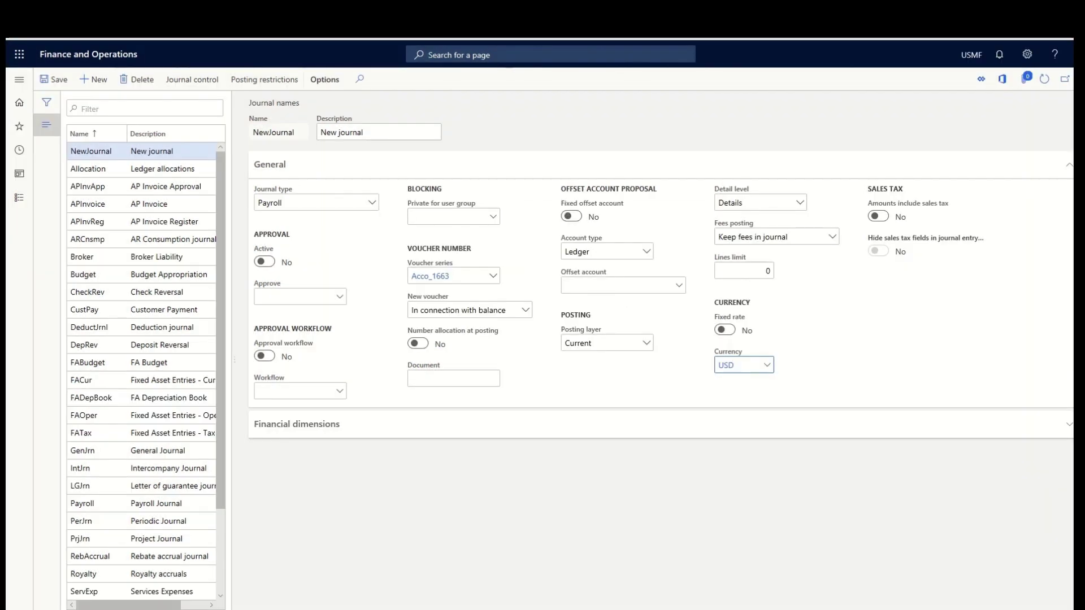